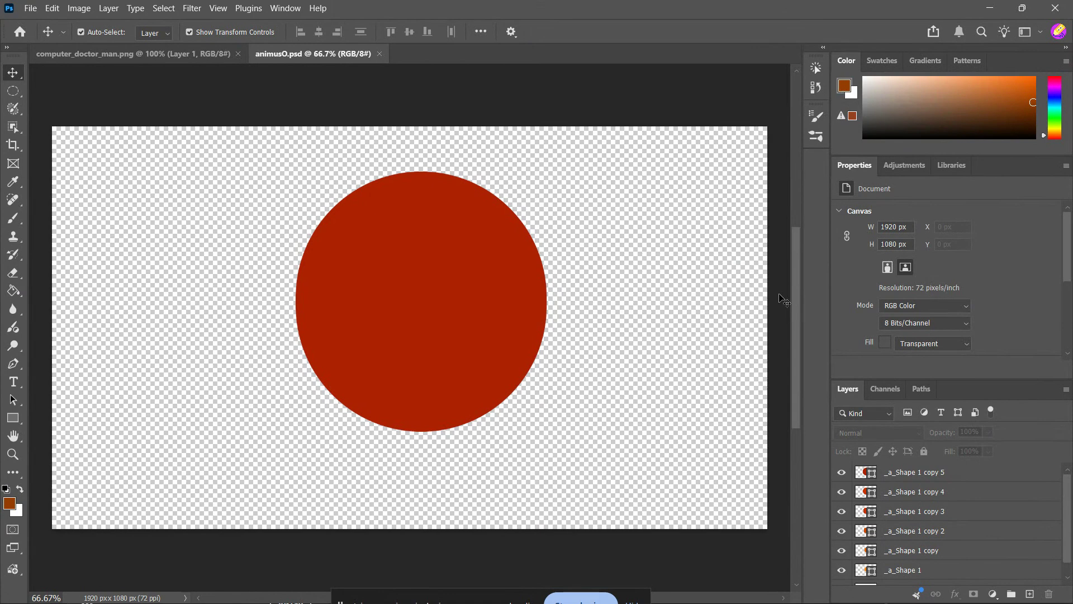
click(21, 6)
mouse_move(112, 357)
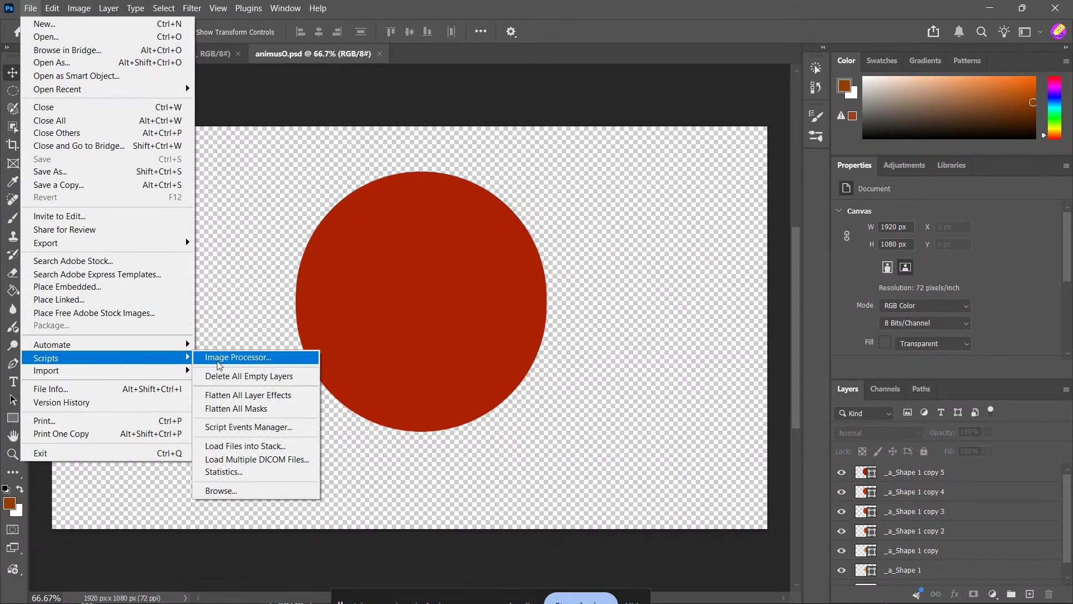
click(267, 445)
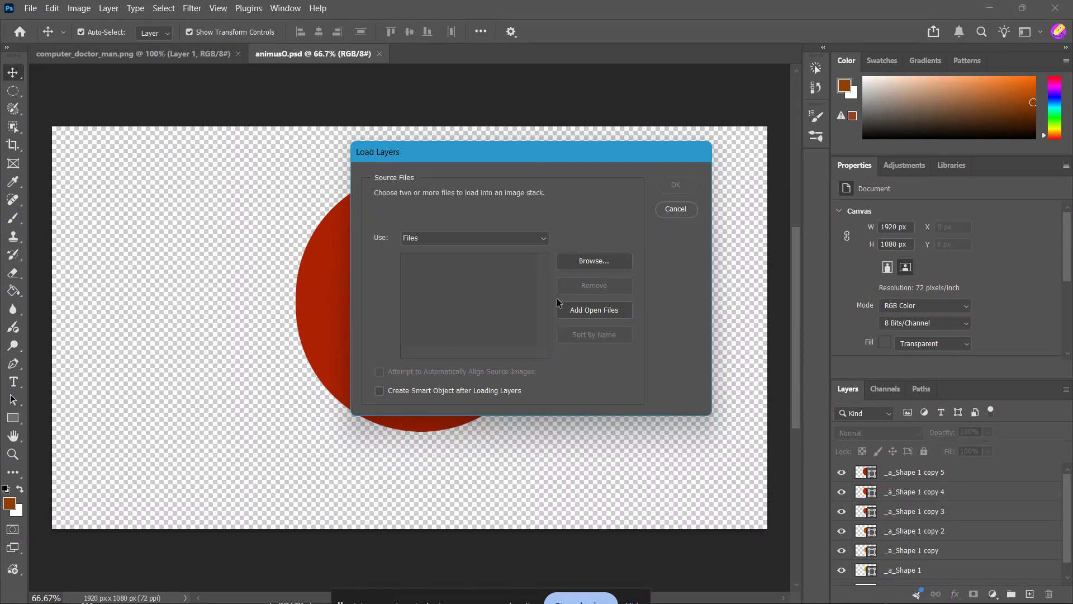
click(588, 266)
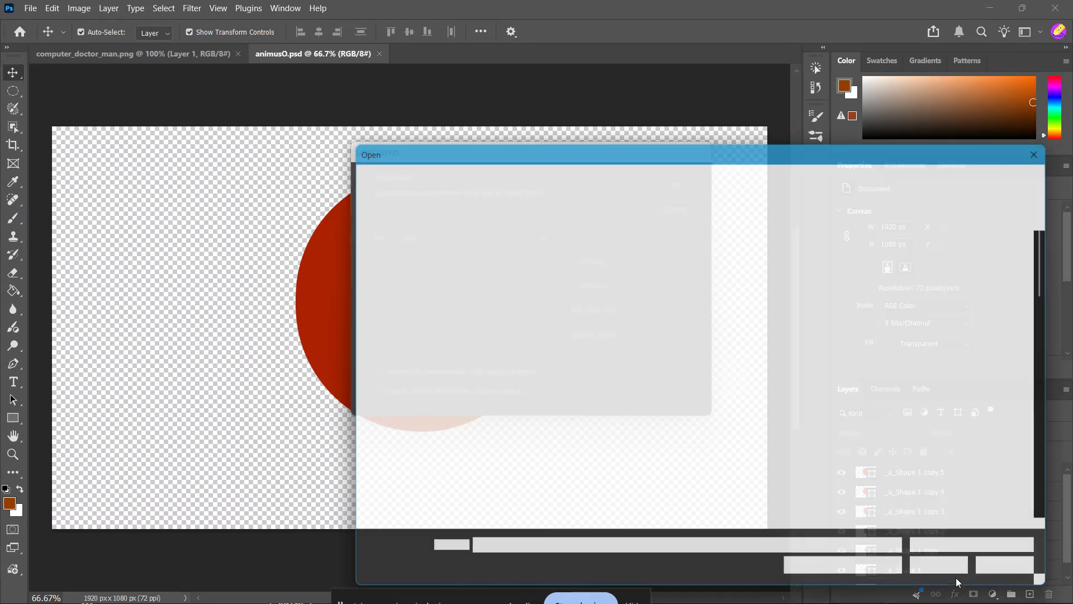
scroll(736, 445, down, 2)
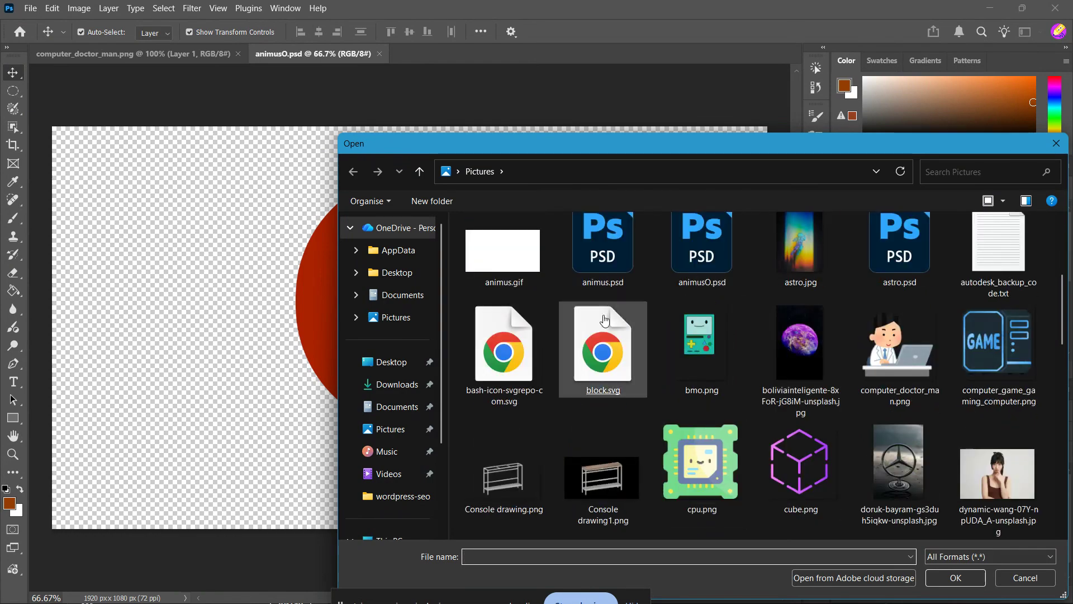
click(959, 576)
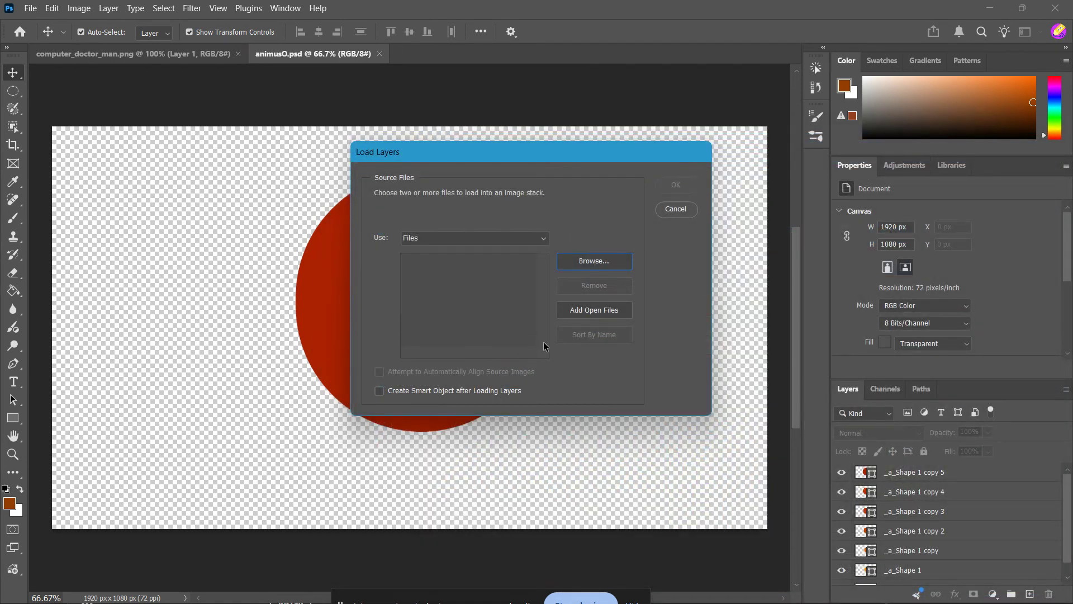
click(674, 209)
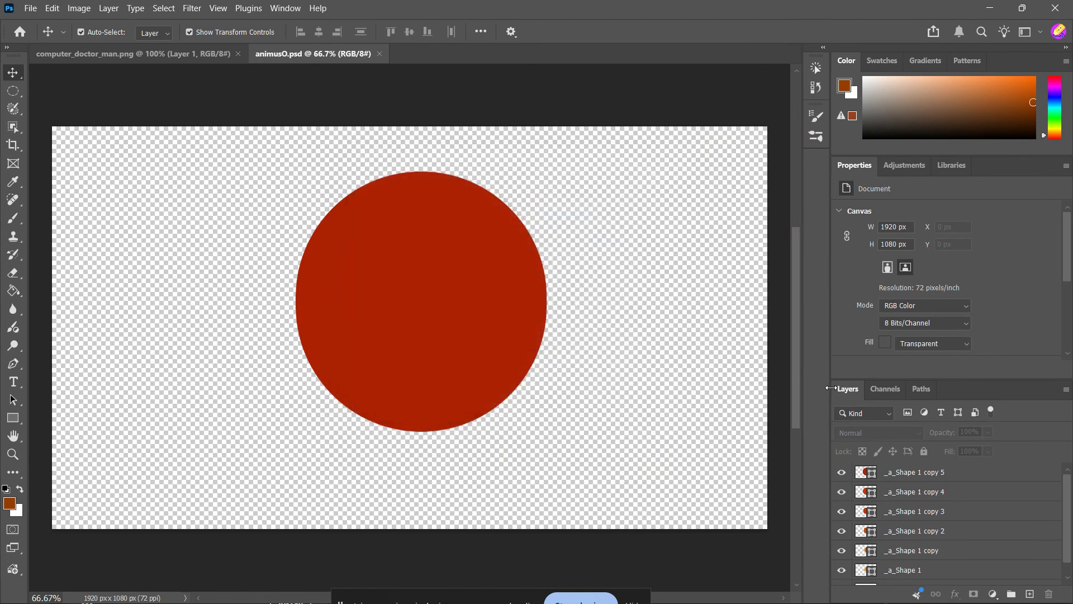
click(933, 512)
scroll(933, 517, down, 1)
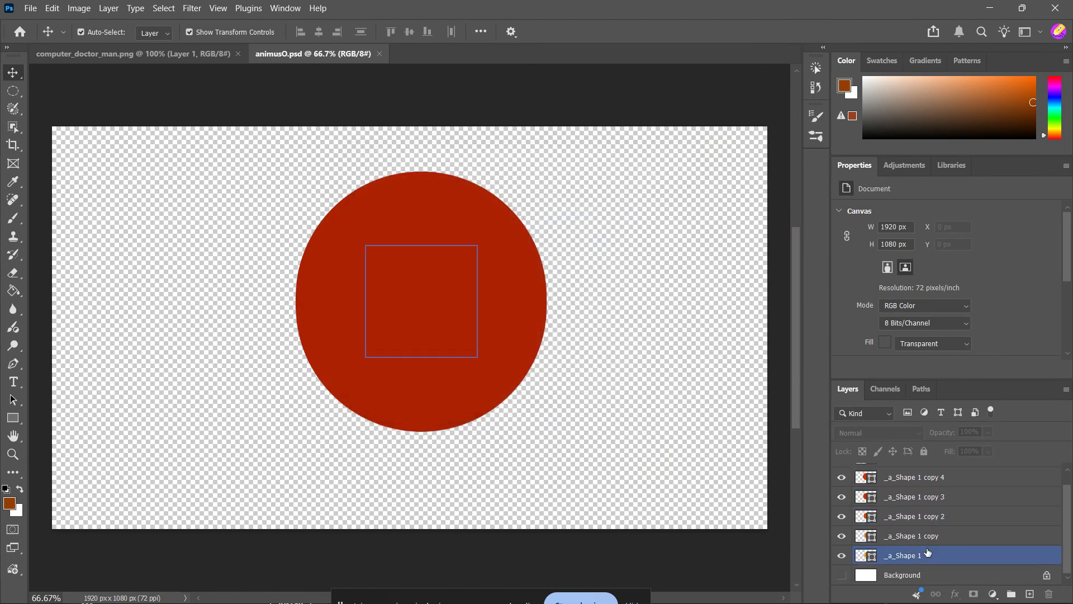
scroll(927, 552, up, 1)
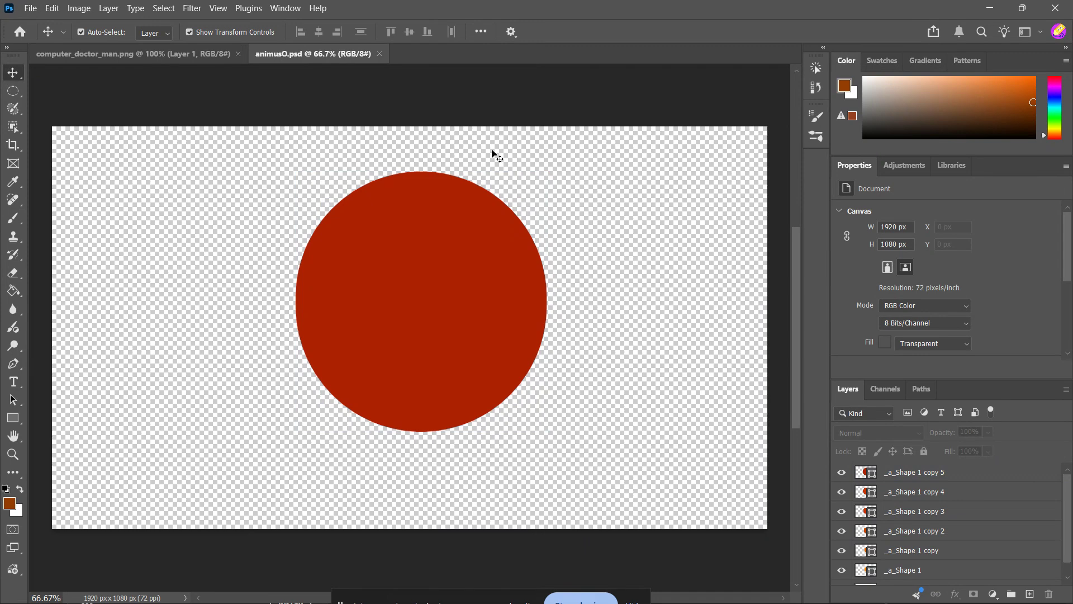
Show the Timeline and make animation frames from the document's layers
click(295, 5)
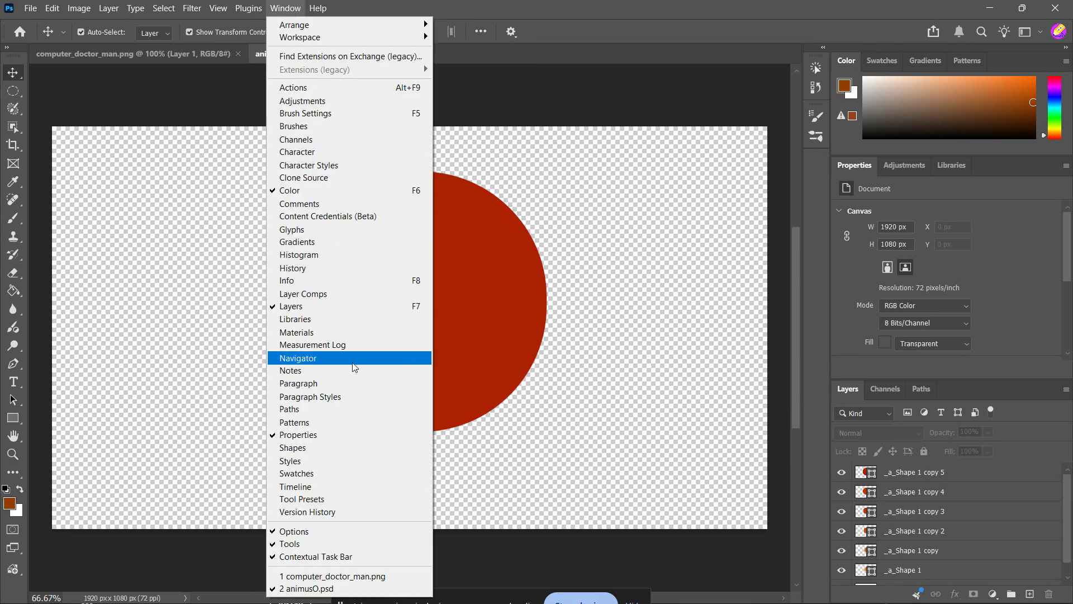
click(371, 486)
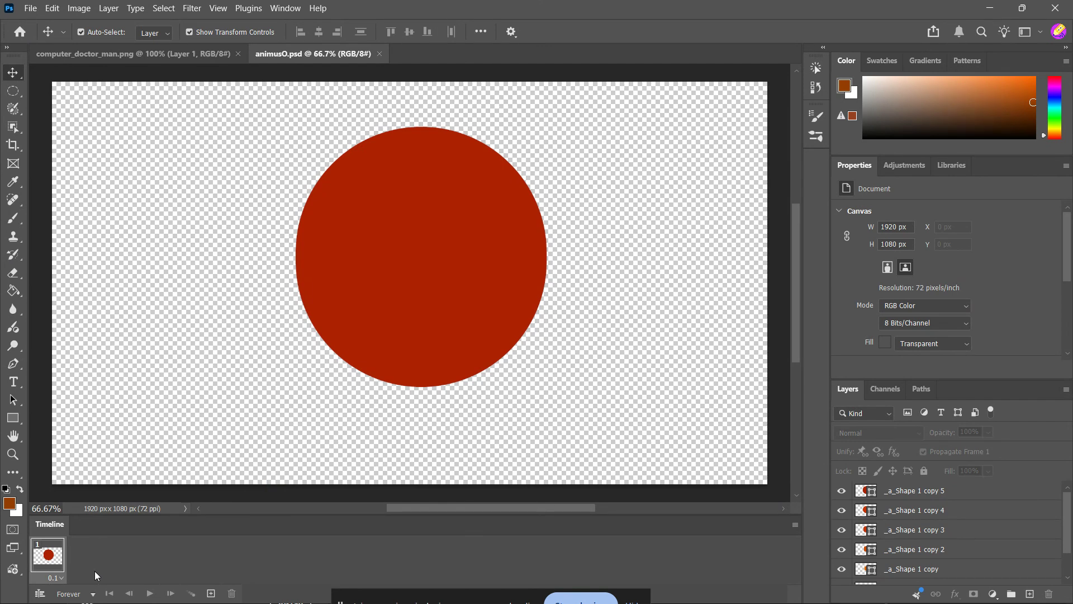
click(796, 524)
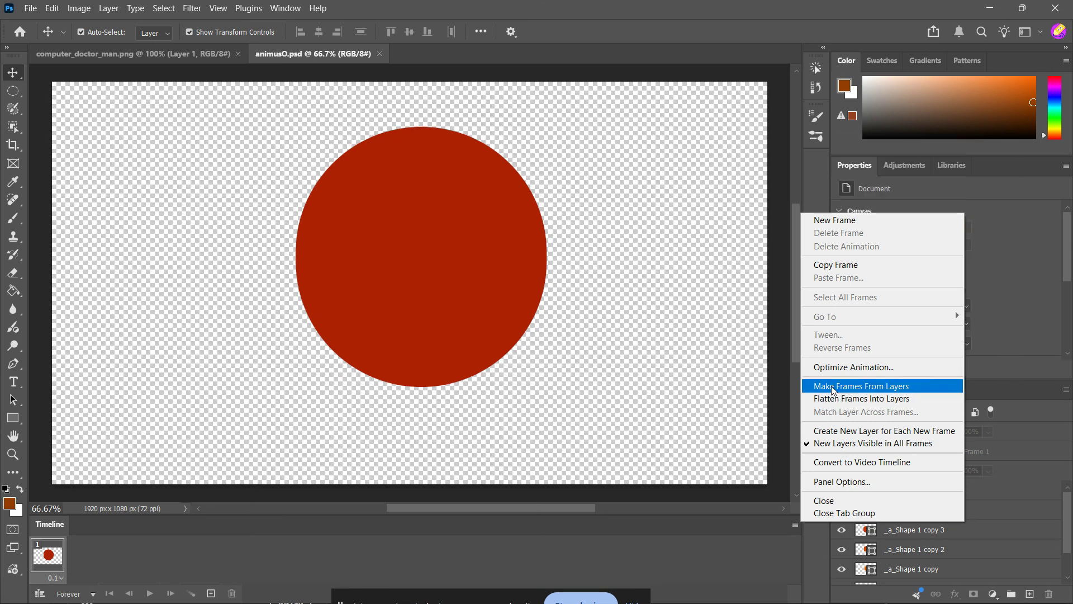
click(780, 516)
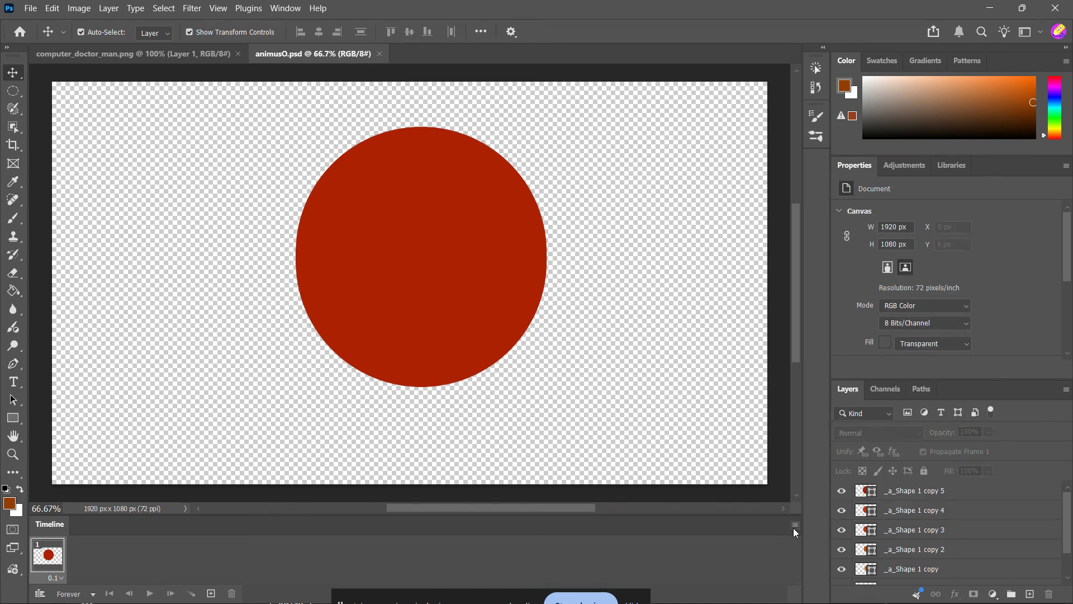
click(795, 526)
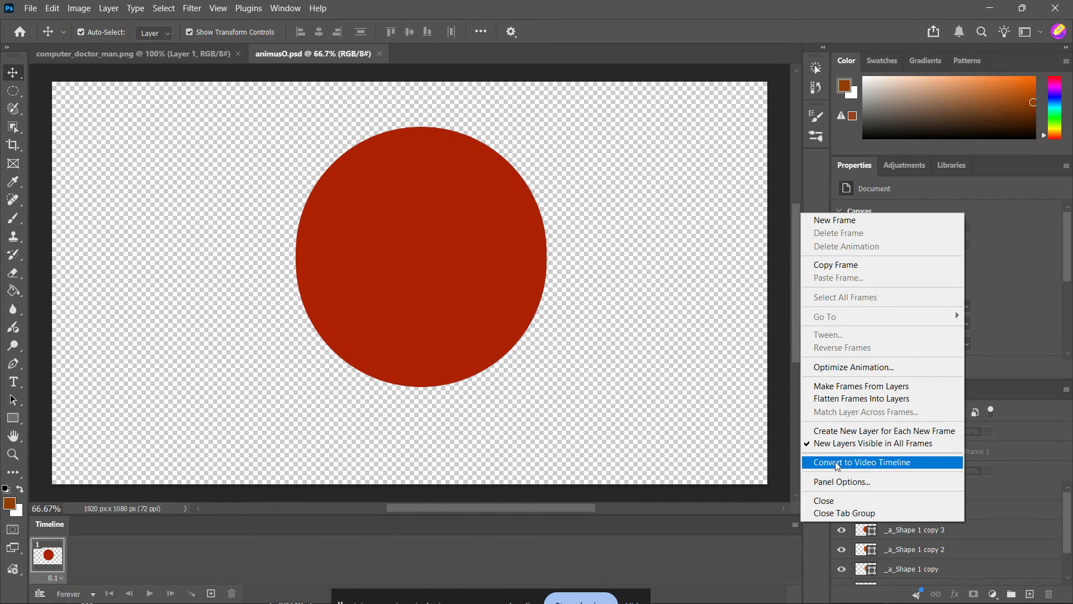
click(881, 387)
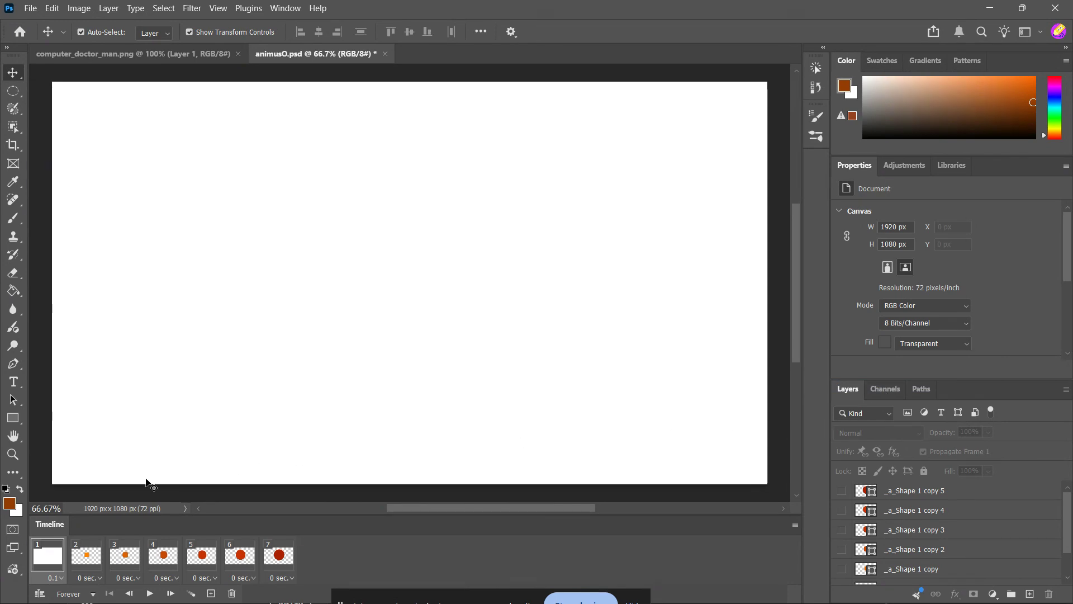
Examine the timeline frames one by one from frame 2 to frame 7, and return to frame 1
click(97, 569)
click(134, 559)
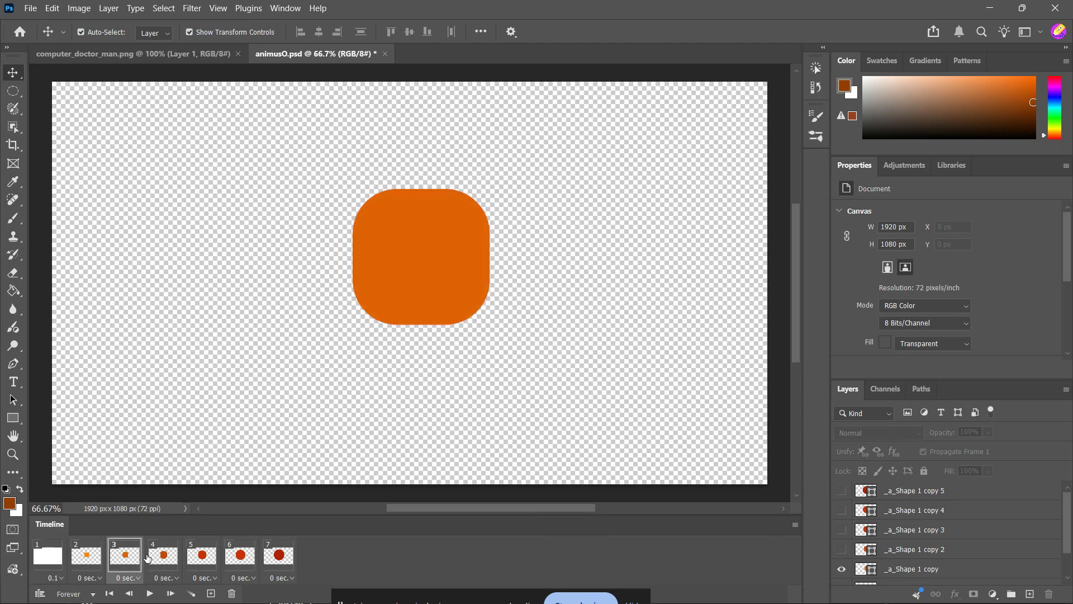
click(170, 557)
click(206, 556)
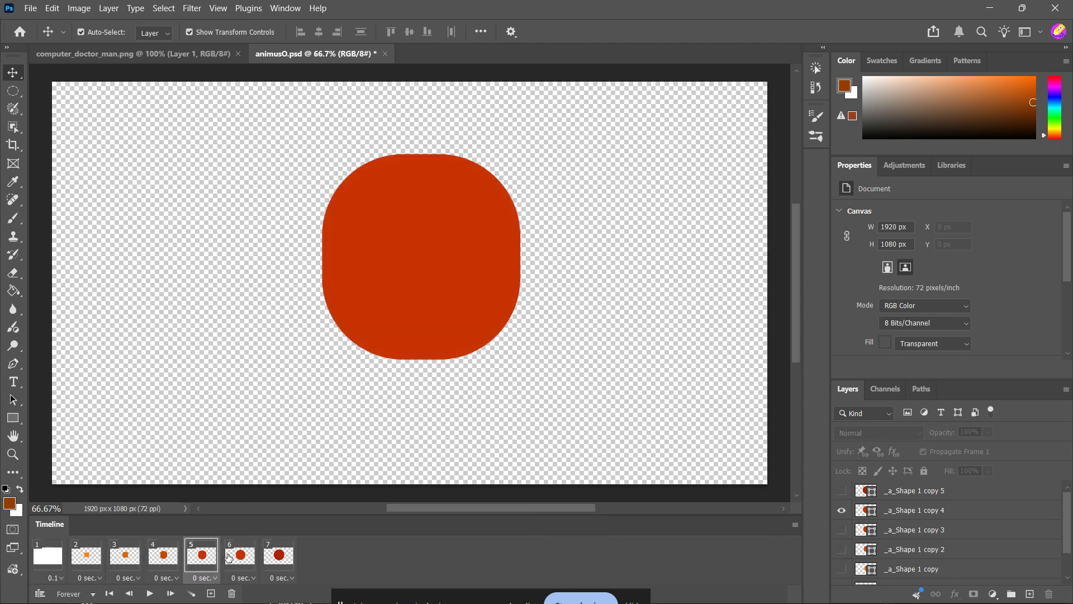
click(228, 557)
click(275, 560)
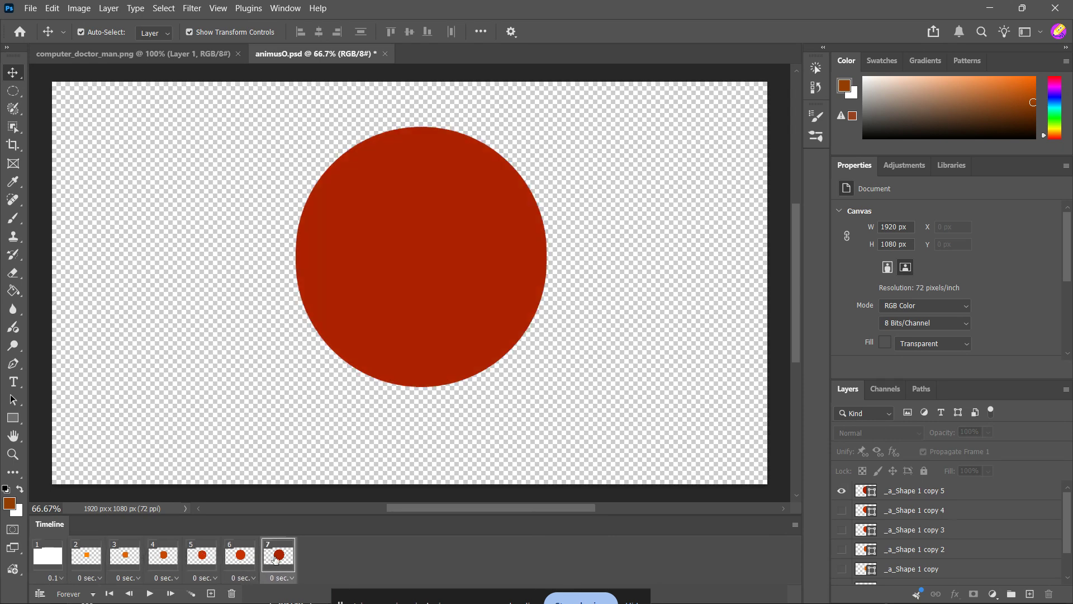
click(54, 564)
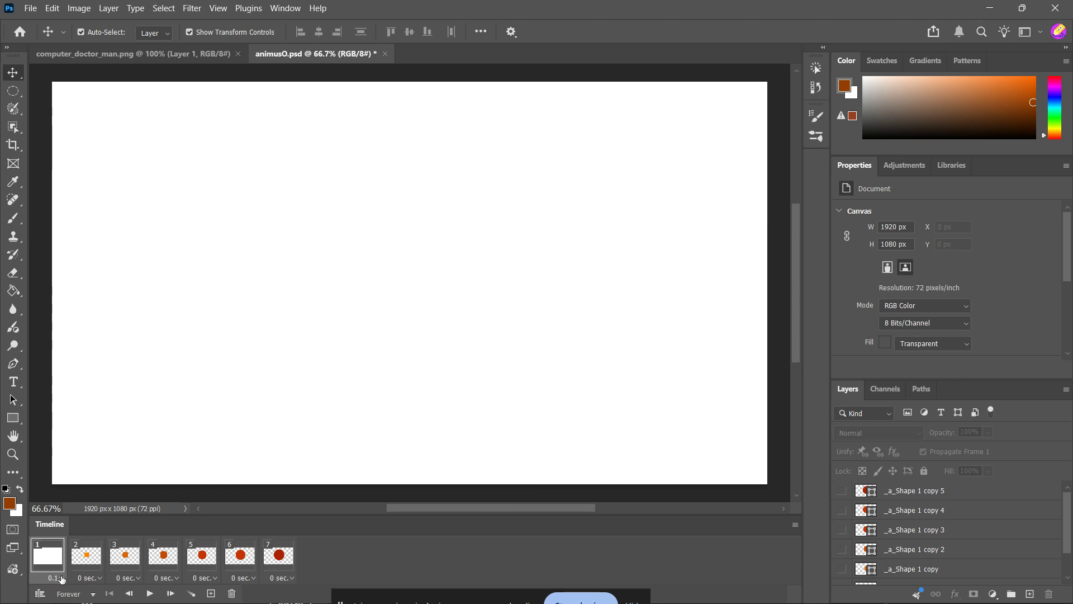
click(794, 526)
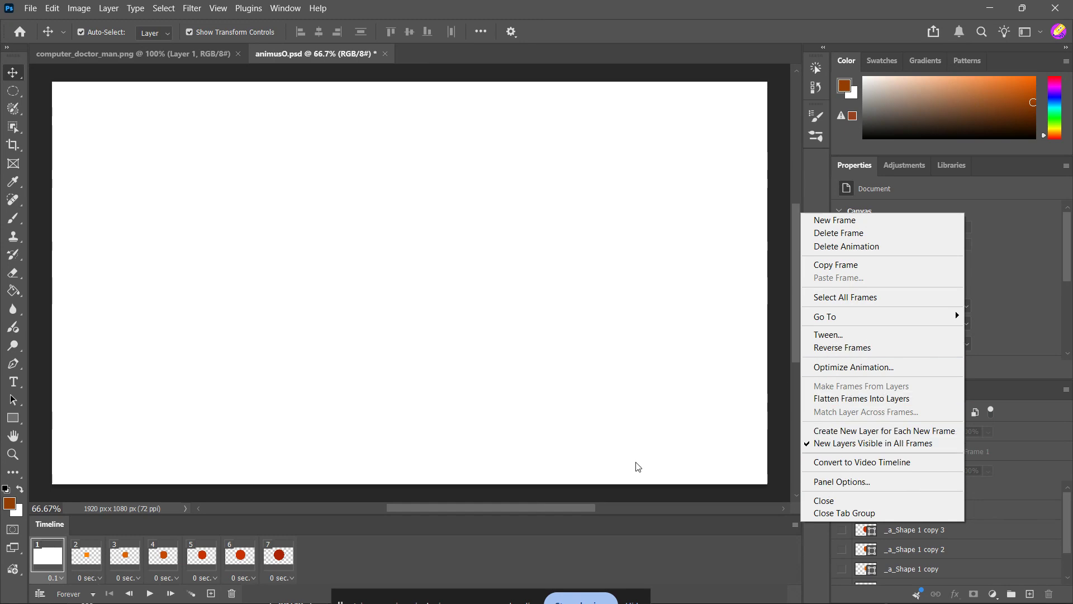
click(472, 549)
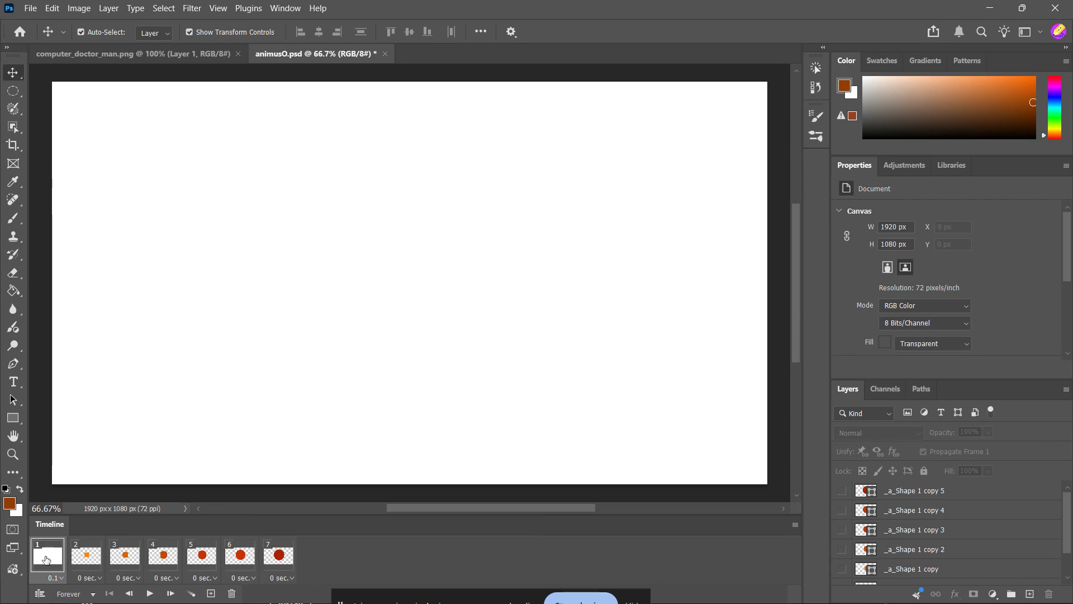
Set the delay of frames 2 through 7 to 0.1 seconds
click(76, 579)
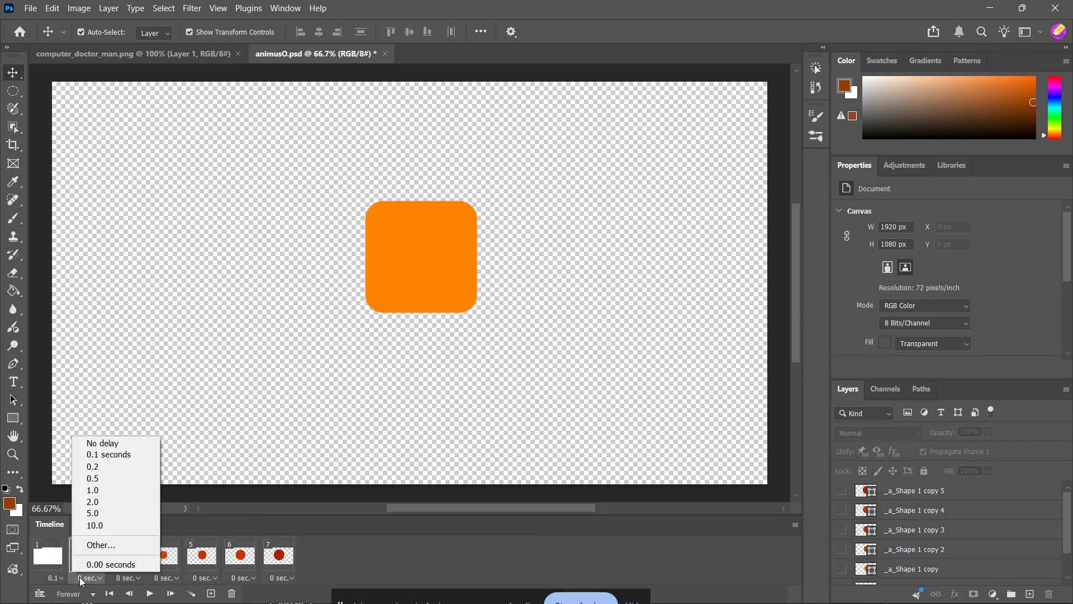
click(136, 457)
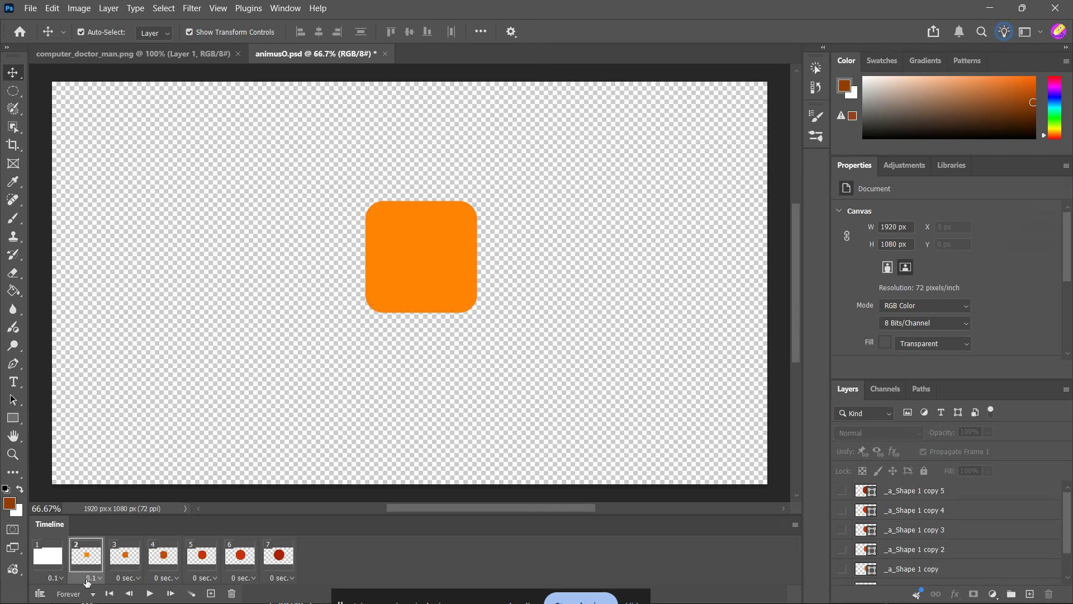
click(91, 579)
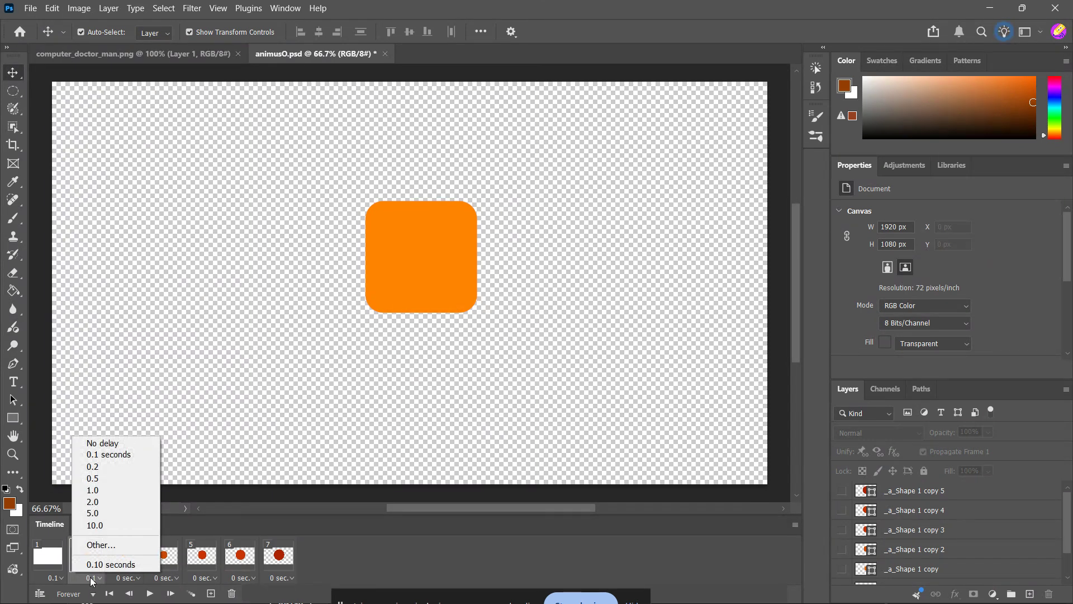
click(92, 581)
click(56, 562)
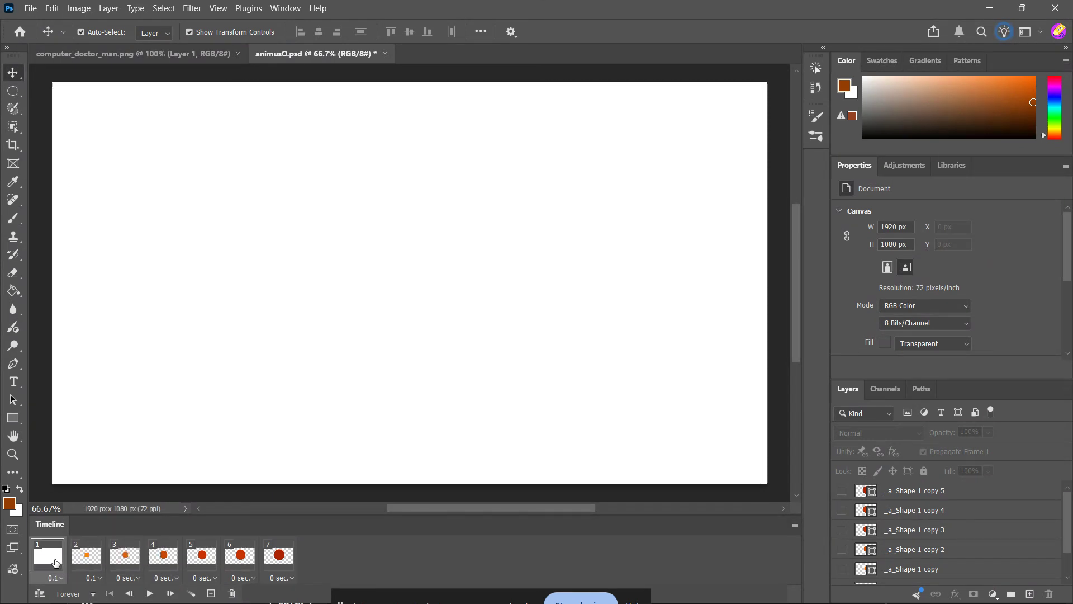
click(83, 563)
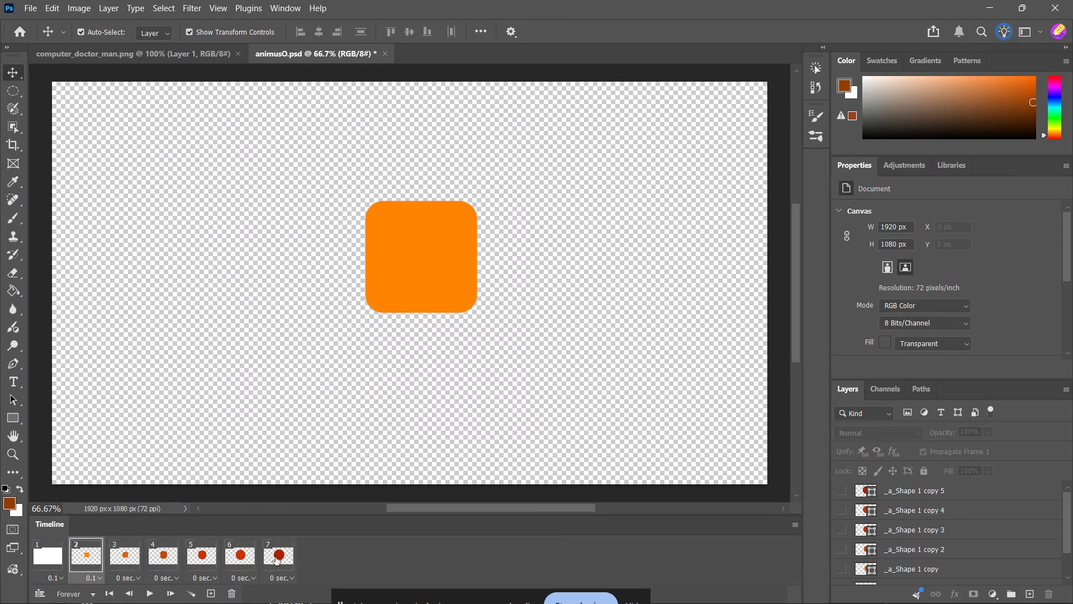
click(284, 578)
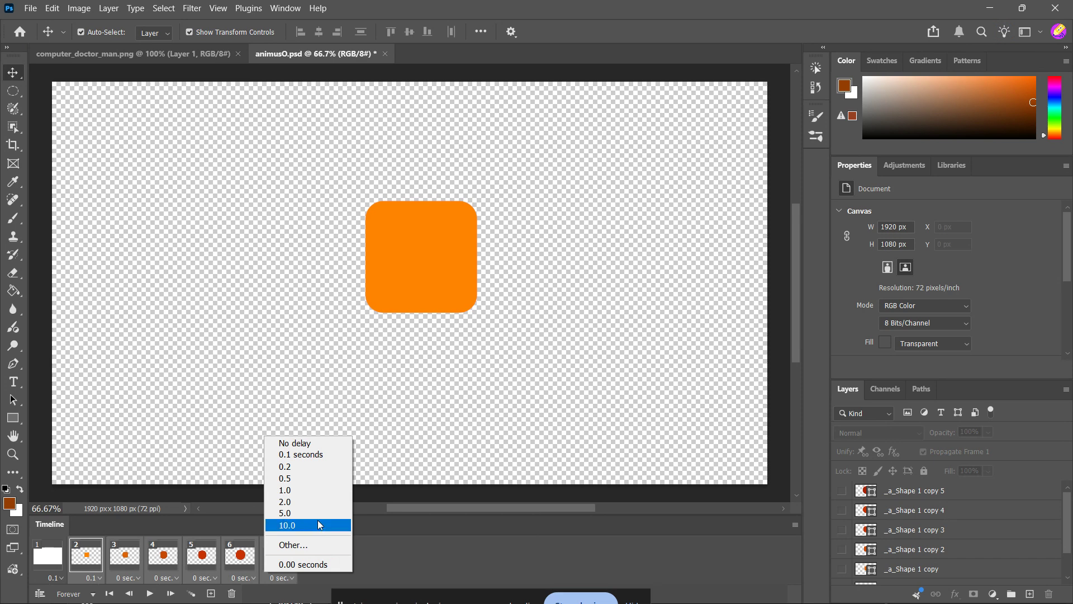
click(332, 454)
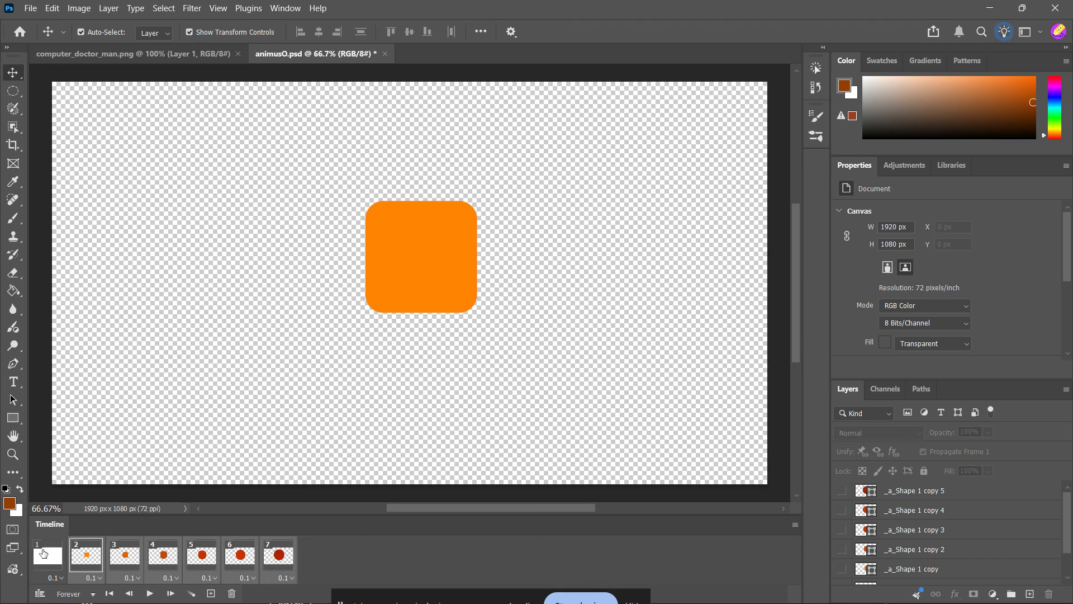
Delete the blank white first frame from the timeline
click(44, 555)
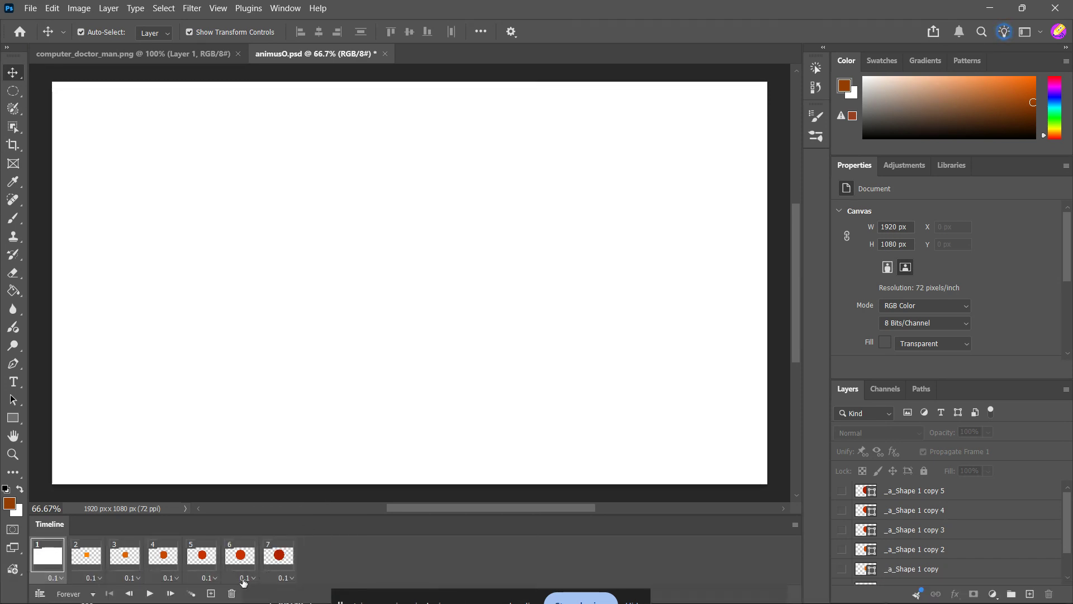
click(234, 593)
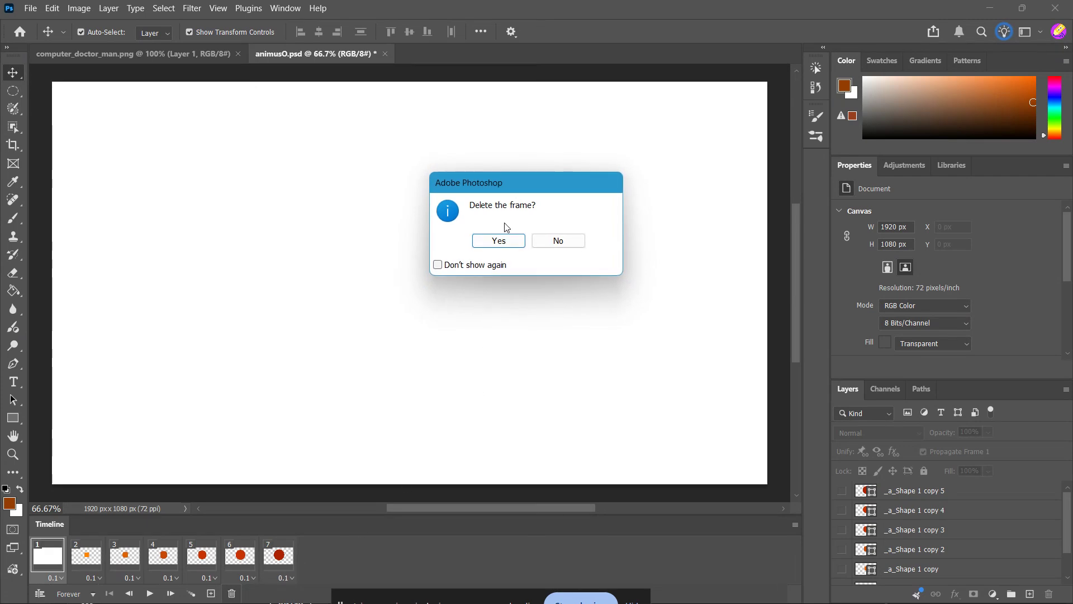
click(497, 241)
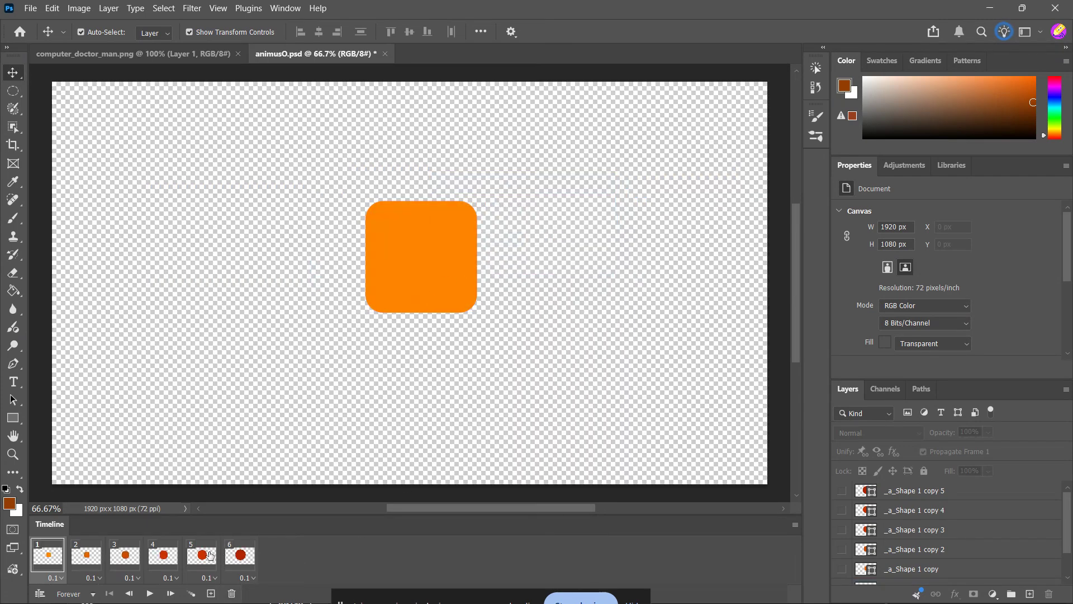
Check the looping options, preview the animation by playing and stopping it, and return to the first frame
click(66, 594)
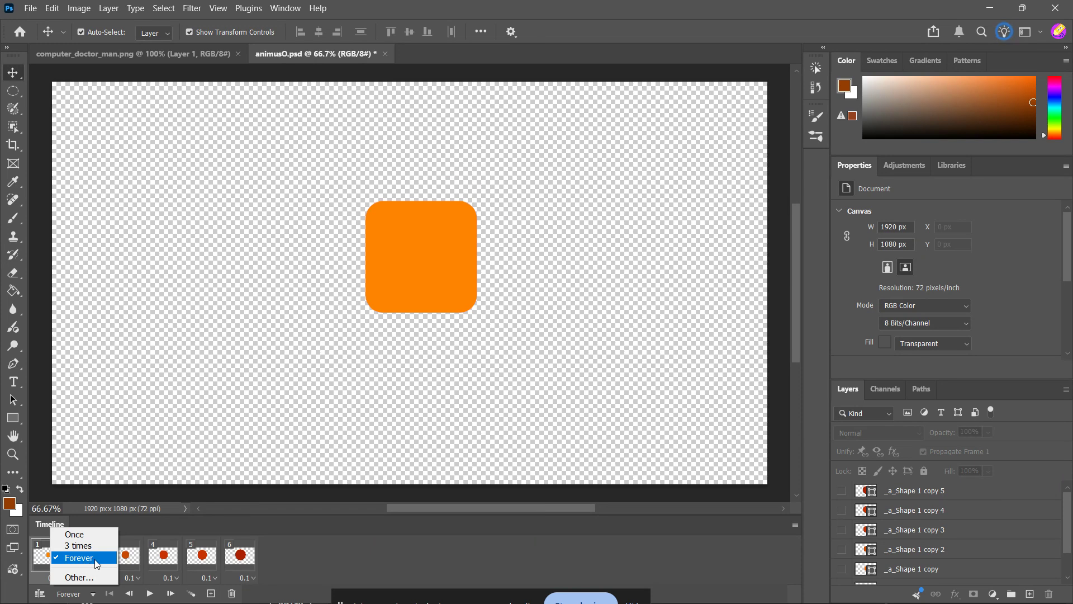
click(312, 574)
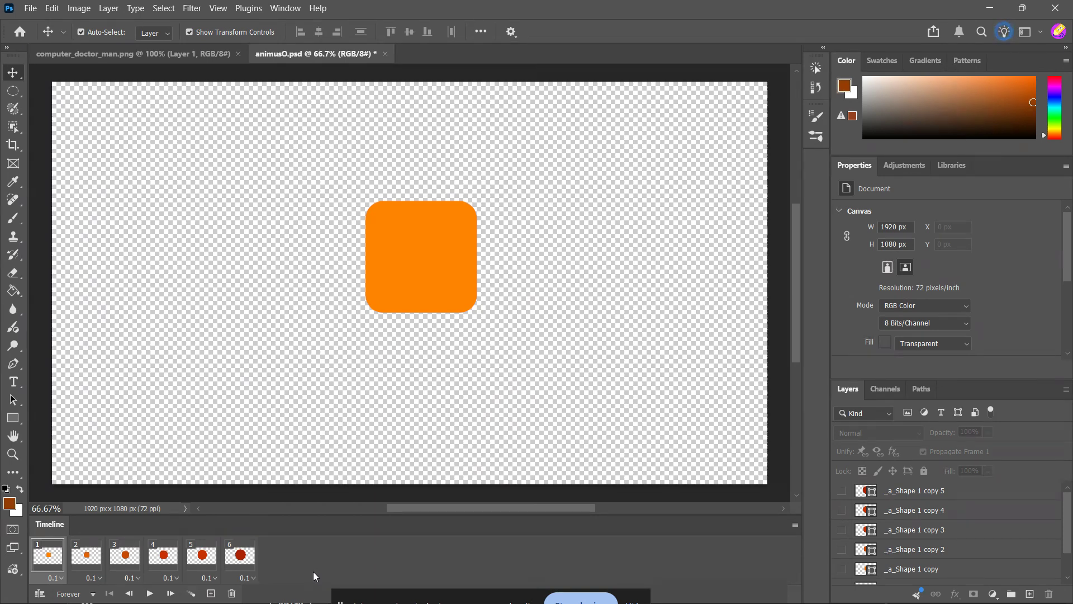
click(149, 594)
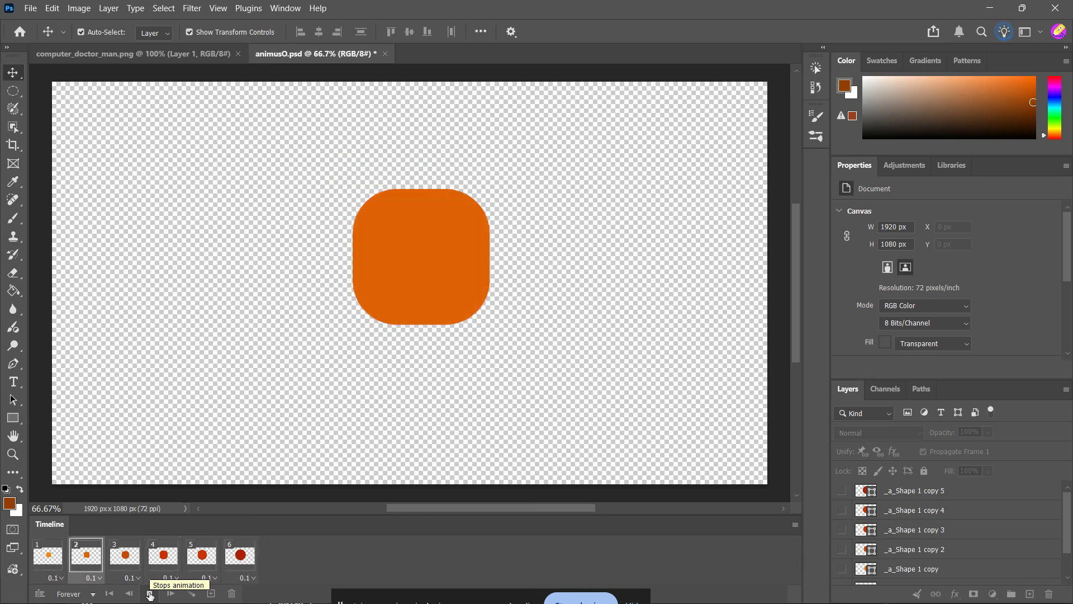
click(150, 594)
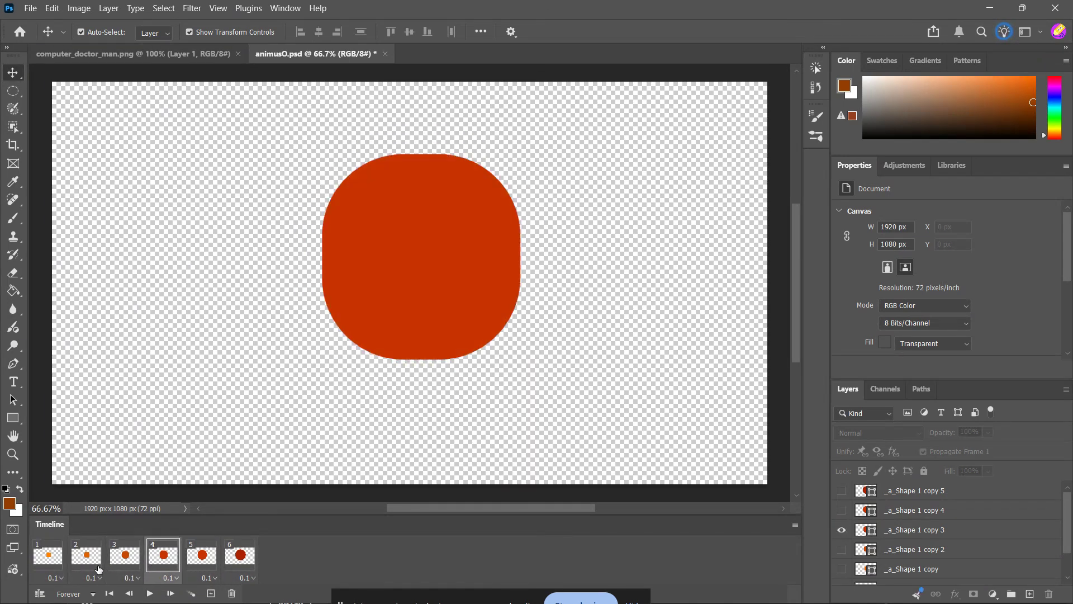
click(58, 568)
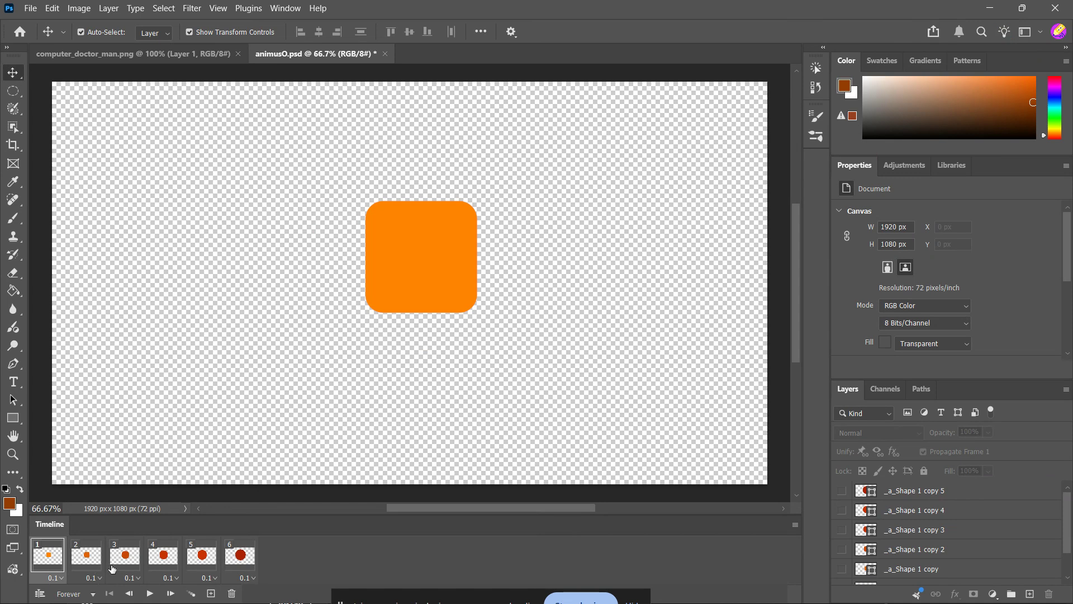
Set the delay of all six timeline frames to 0 seconds
click(246, 578)
click(294, 442)
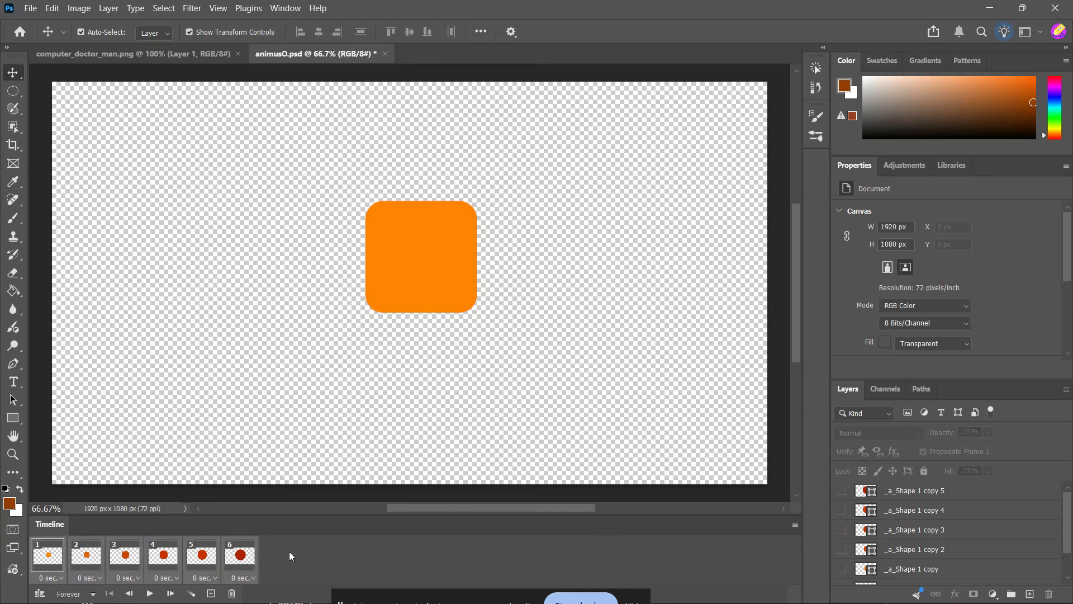
Start a Save for Web export of the animation with GIF as the image format and looping set to Forever
click(31, 8)
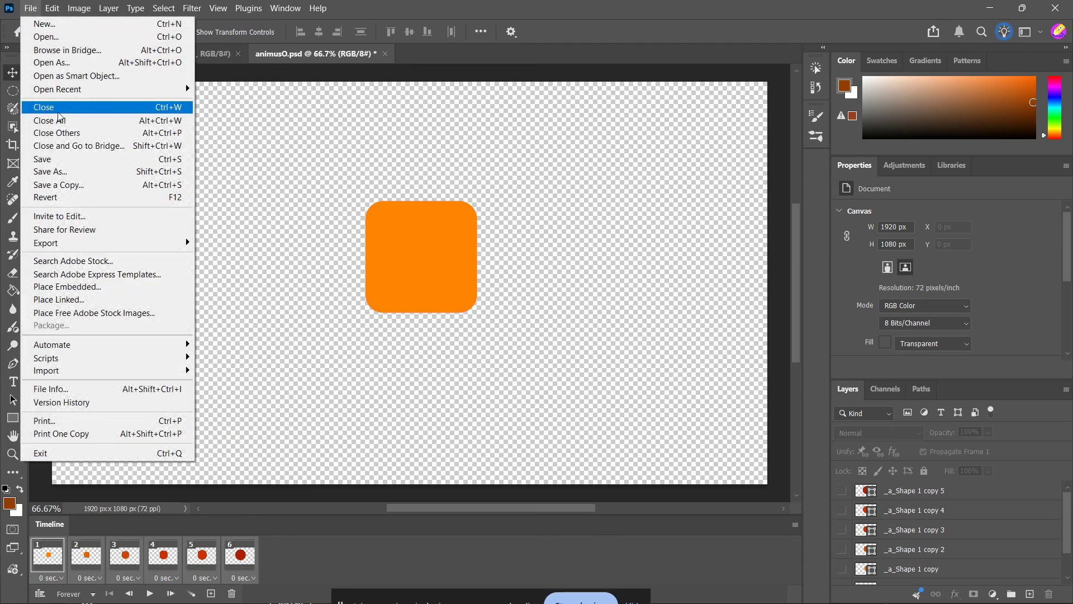
mouse_move(84, 243)
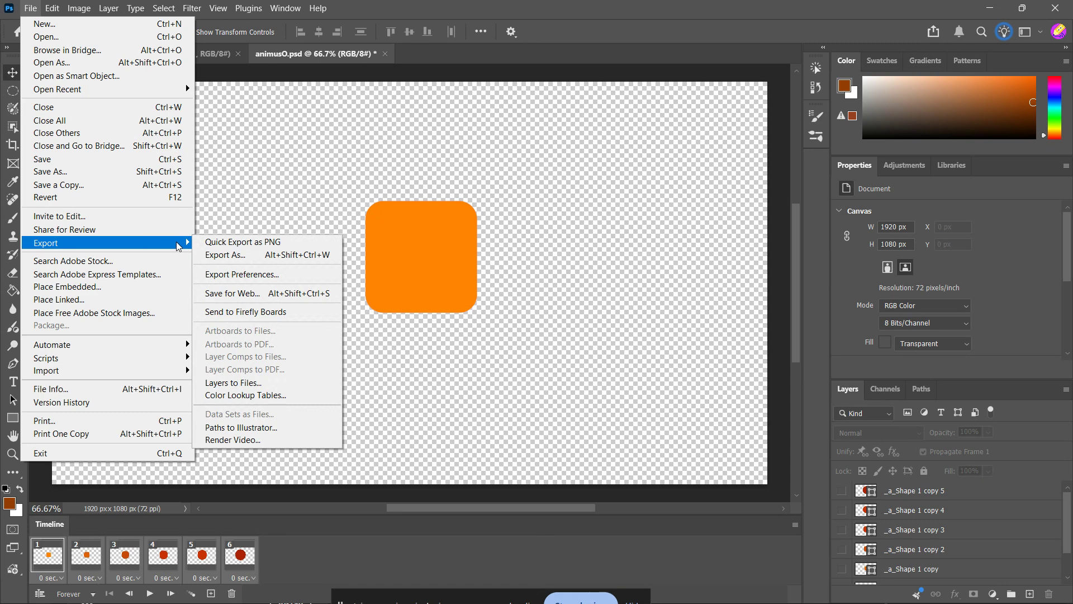
click(276, 293)
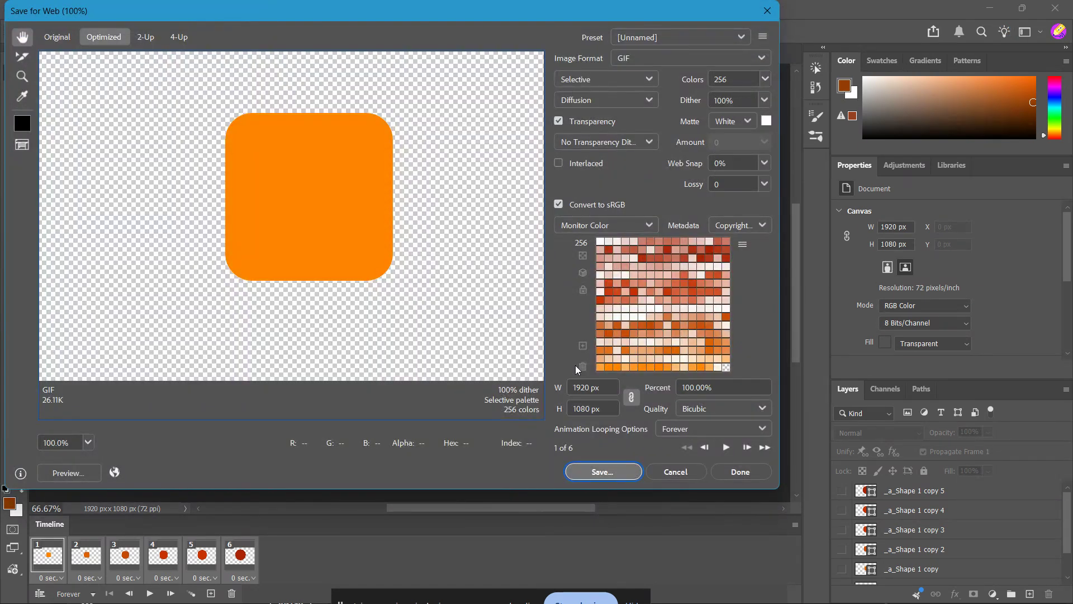
click(666, 56)
click(660, 76)
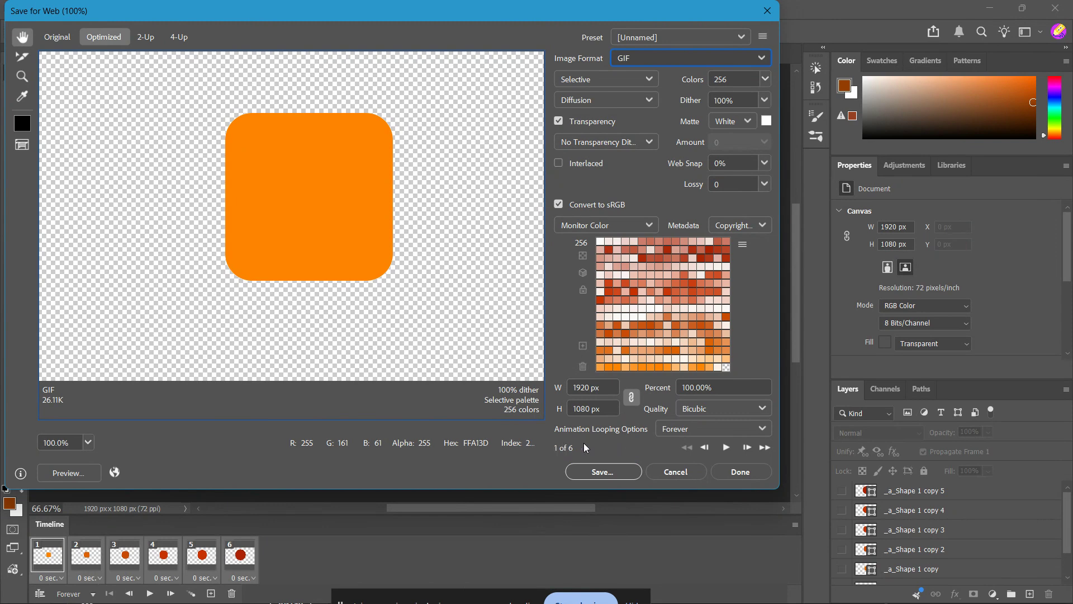
click(699, 432)
click(700, 431)
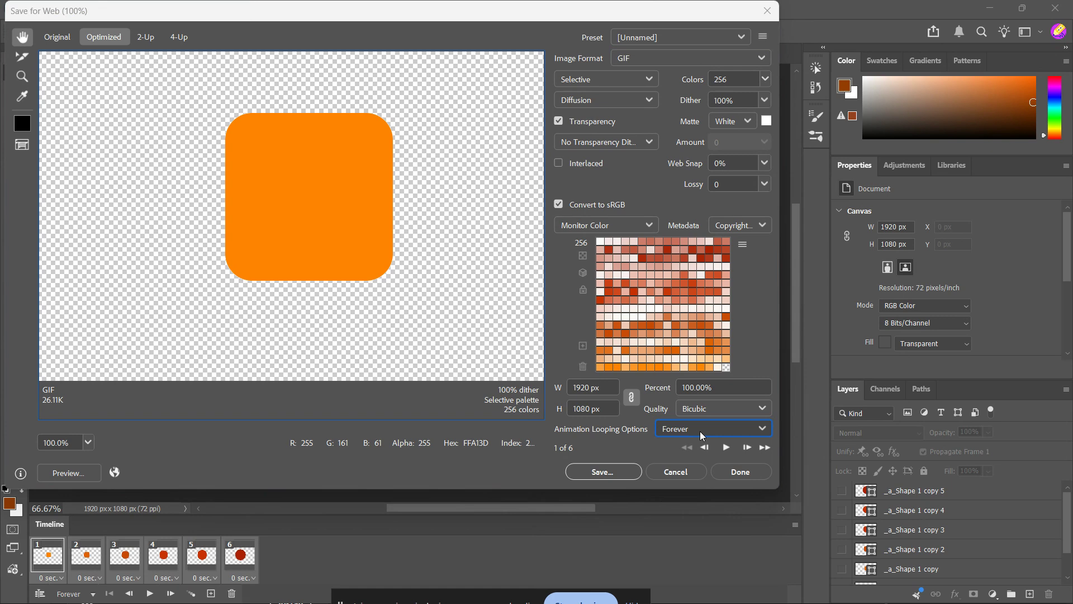
Save the optimized animation as animusO.gif in the Pictures folder, and stop the timeline playback
click(602, 471)
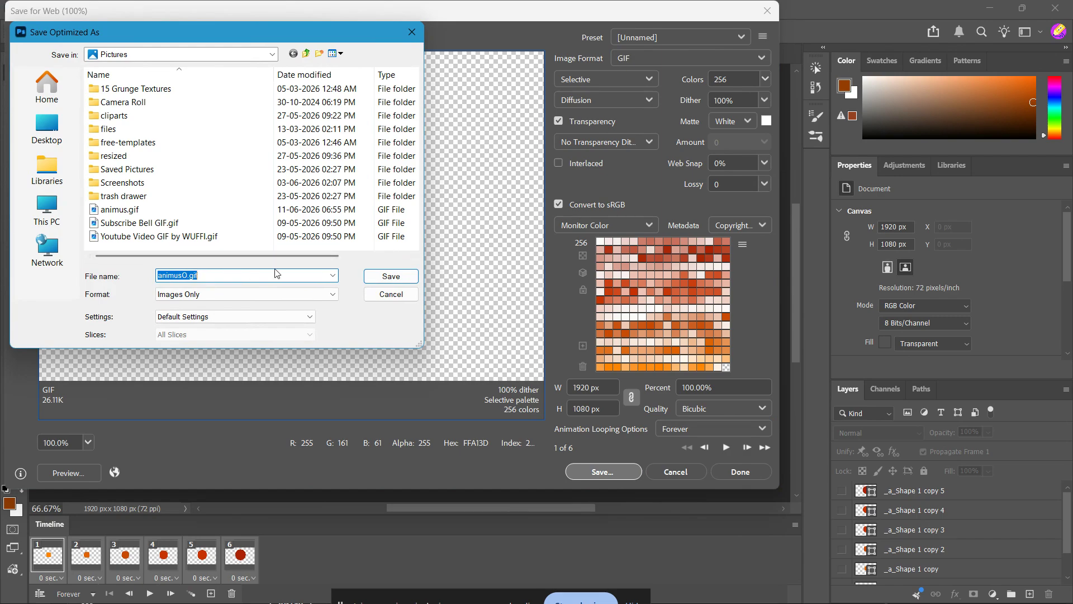
click(367, 276)
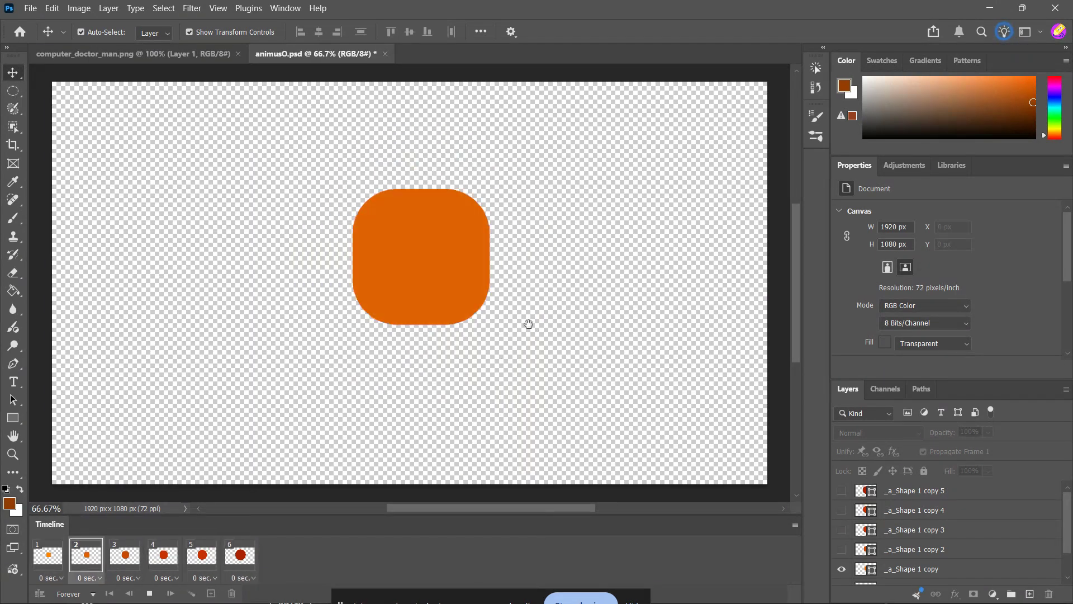
key(space)
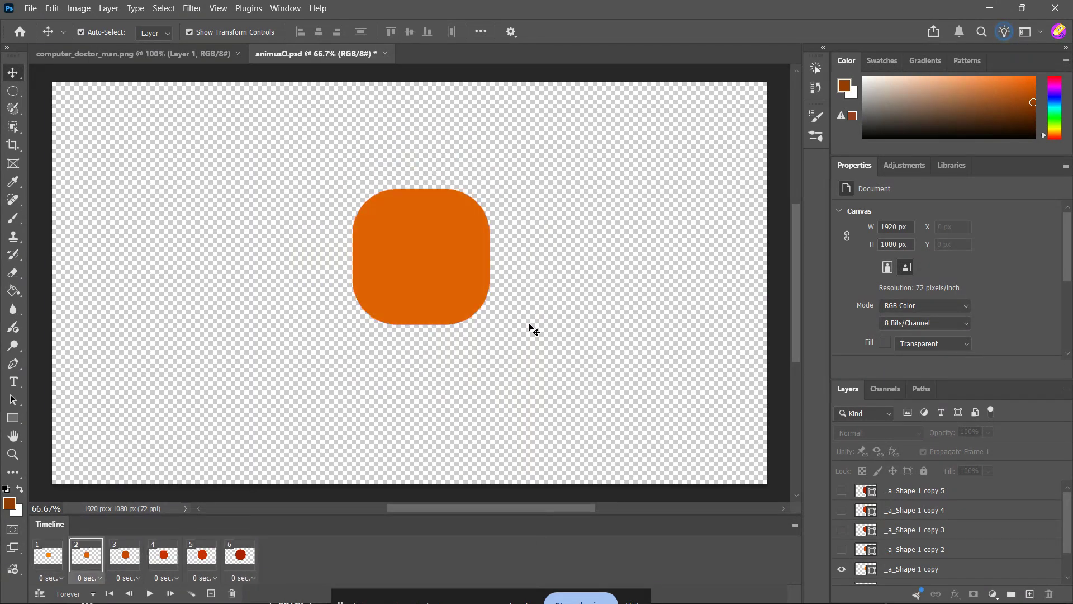